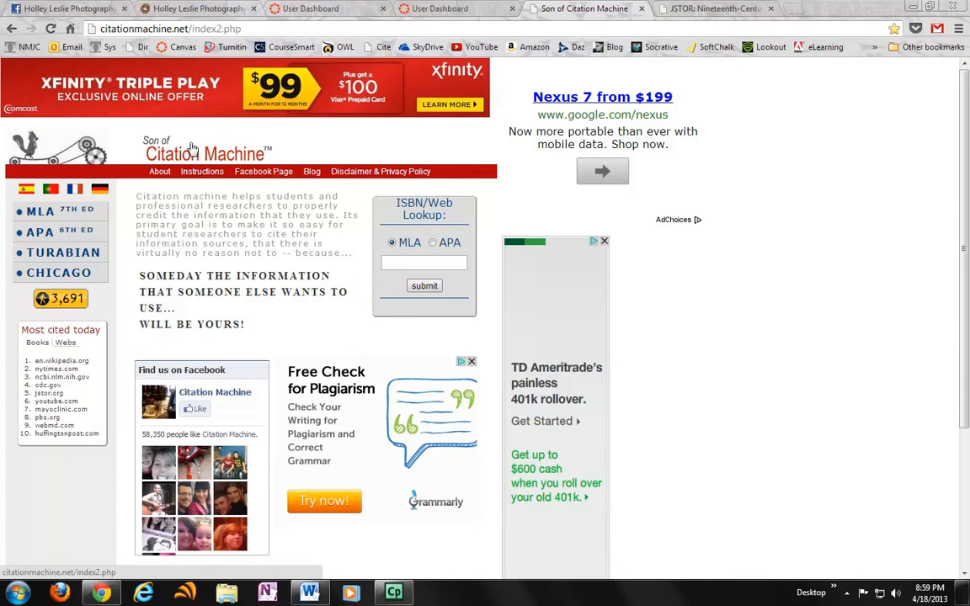
Step: Open the MLA 7th edition citation form for a periodical in an online database subscription service
{"action": "left_click_drag", "start_coordinate": [101, 28], "coordinate": [190, 28]}
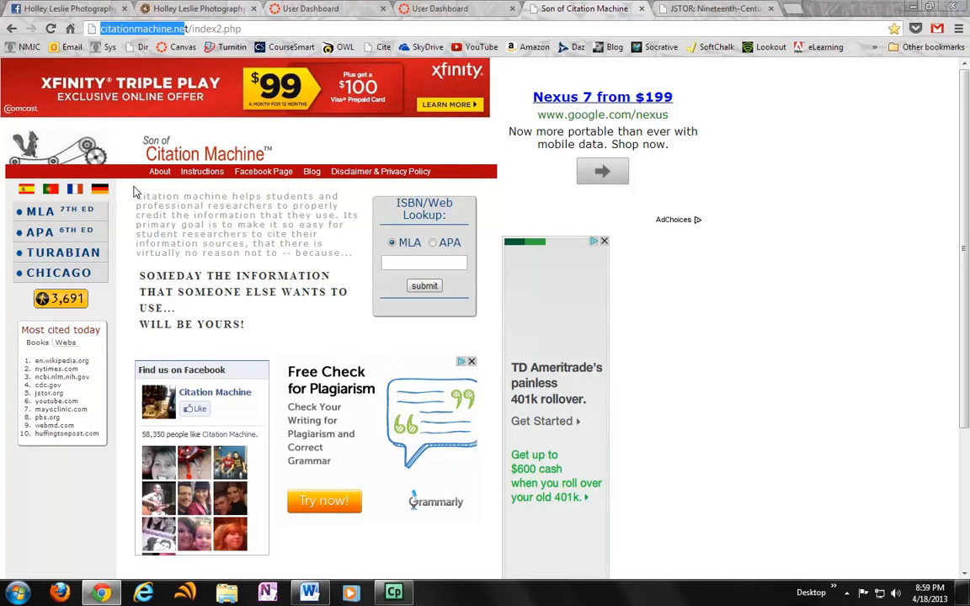
{"action": "left_click", "coordinate": [381, 150]}
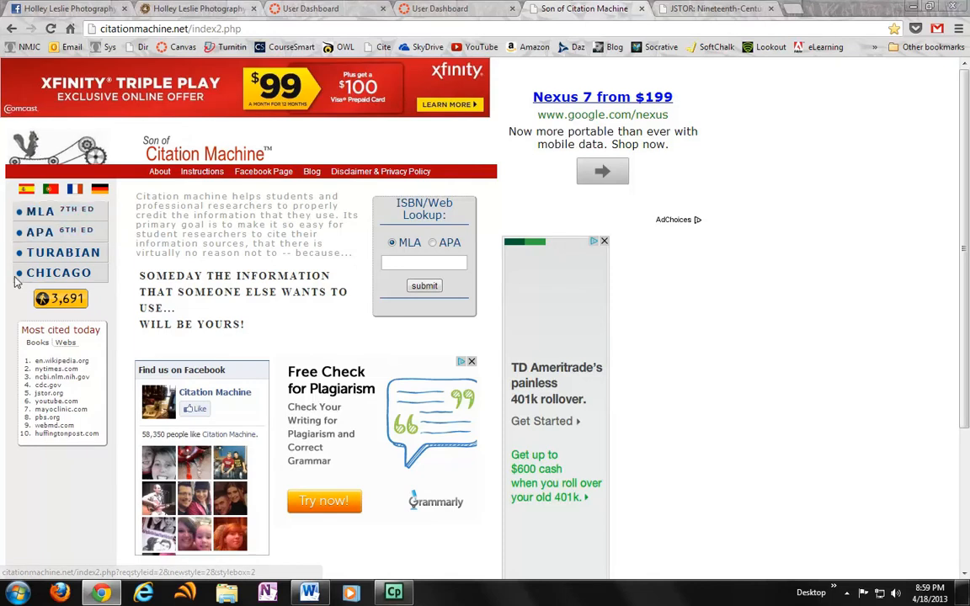
{"action": "left_click", "coordinate": [52, 216]}
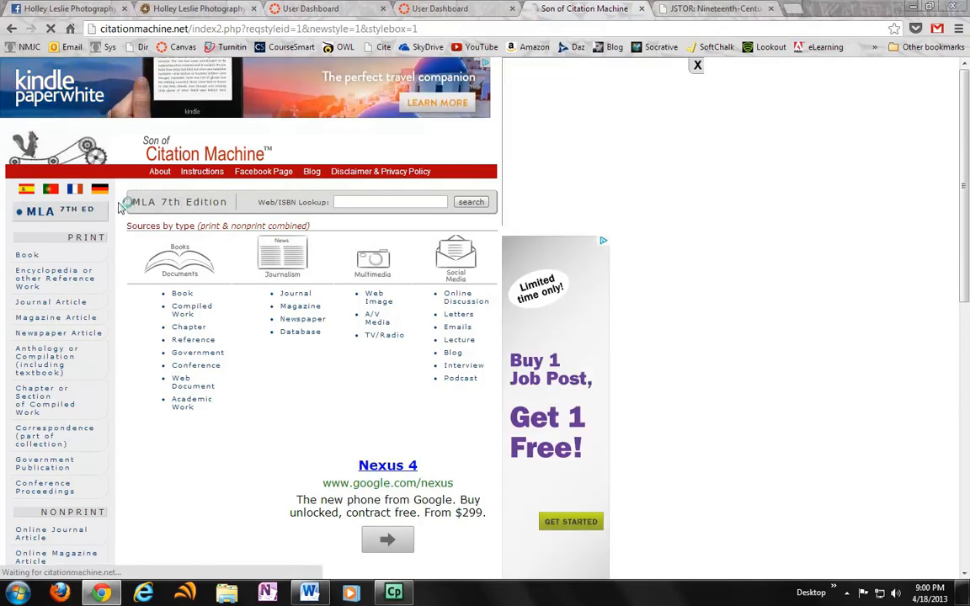
{"action": "left_click", "coordinate": [72, 255]}
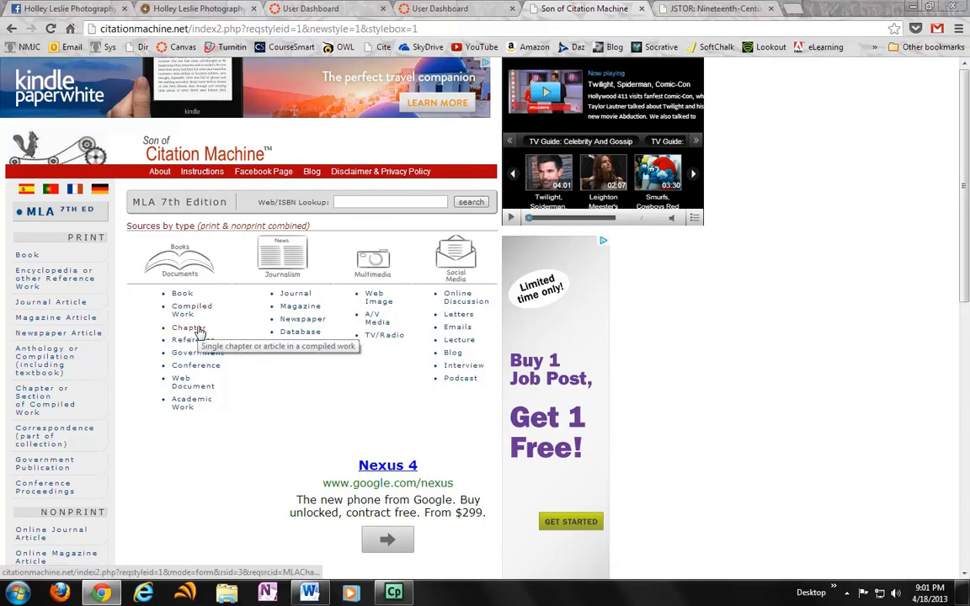
{"action": "left_click", "coordinate": [202, 332]}
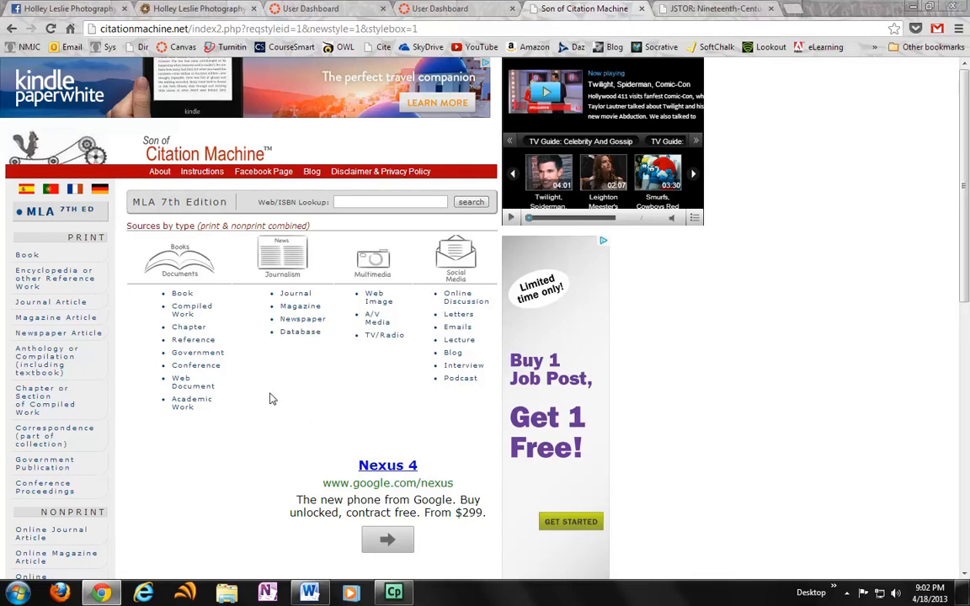
{"action": "left_click", "coordinate": [302, 334]}
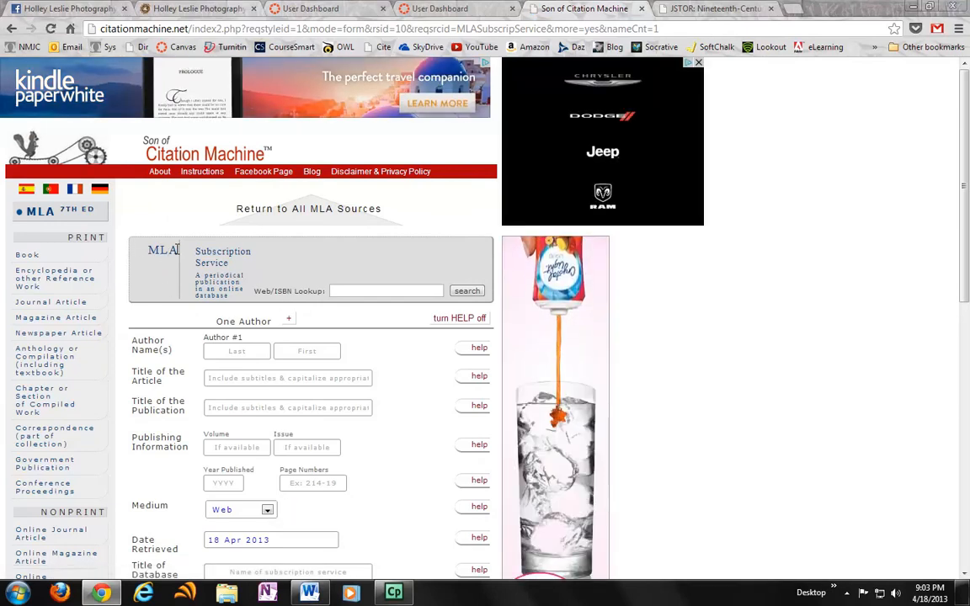
{"action": "scroll", "coordinate": [364, 407], "scroll_direction": "down", "scroll_amount": 1}
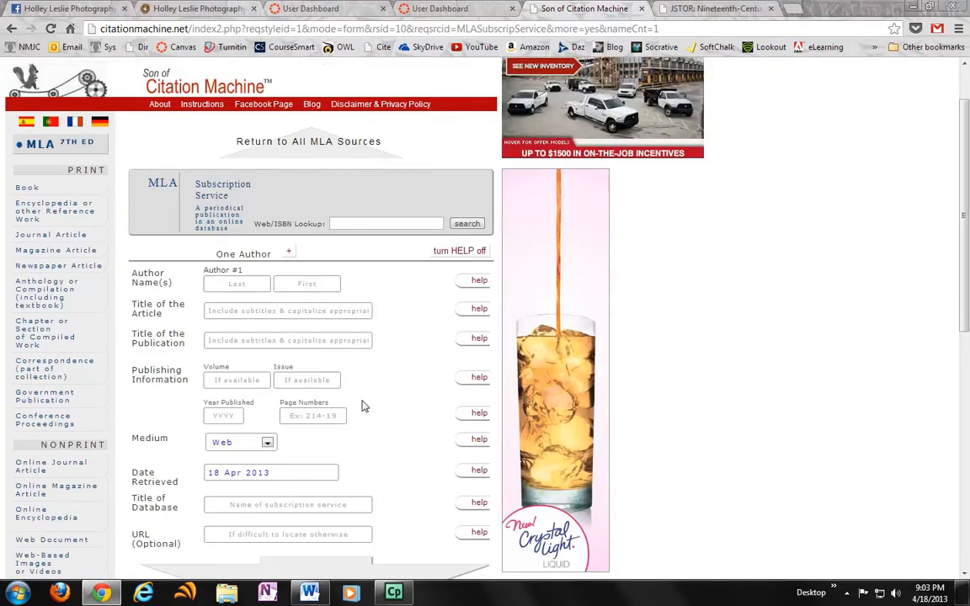
{"action": "scroll", "coordinate": [364, 406], "scroll_direction": "down", "scroll_amount": 1}
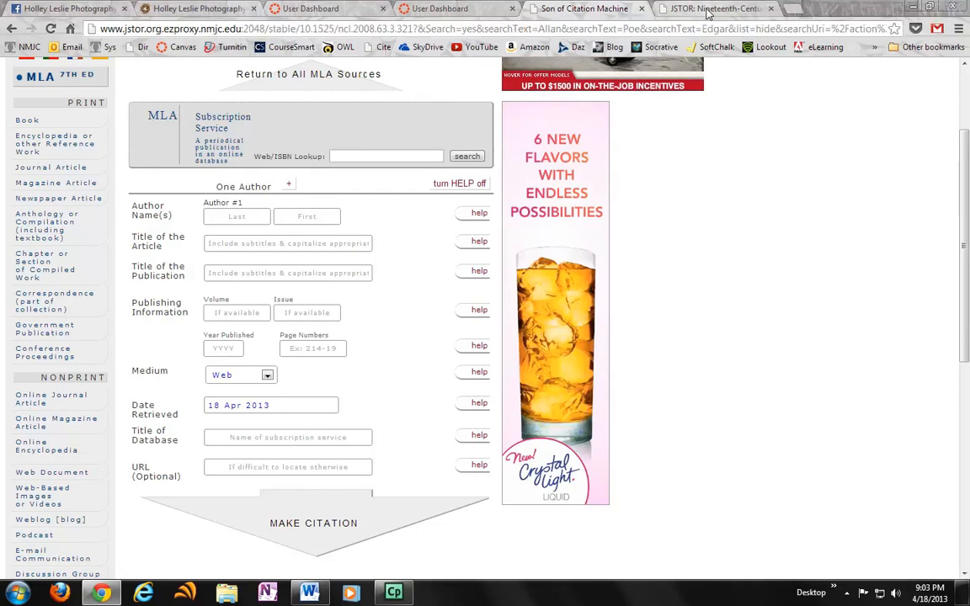
Step: Switch to the JSTOR article about Poe's "The Tell-Tale Heart" and display its item citation
{"action": "left_click", "coordinate": [708, 10]}
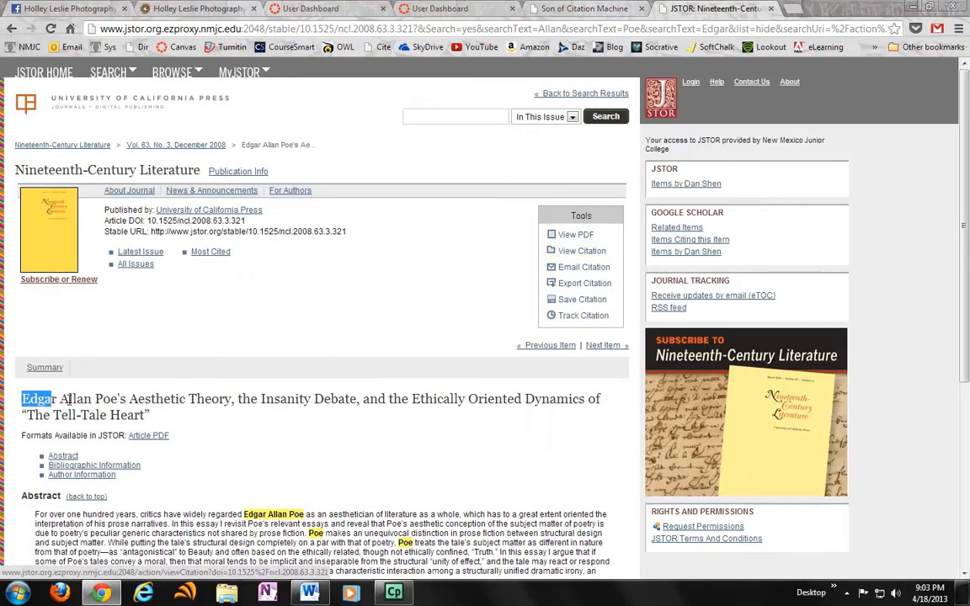
{"action": "left_click_drag", "start_coordinate": [23, 400], "coordinate": [164, 412]}
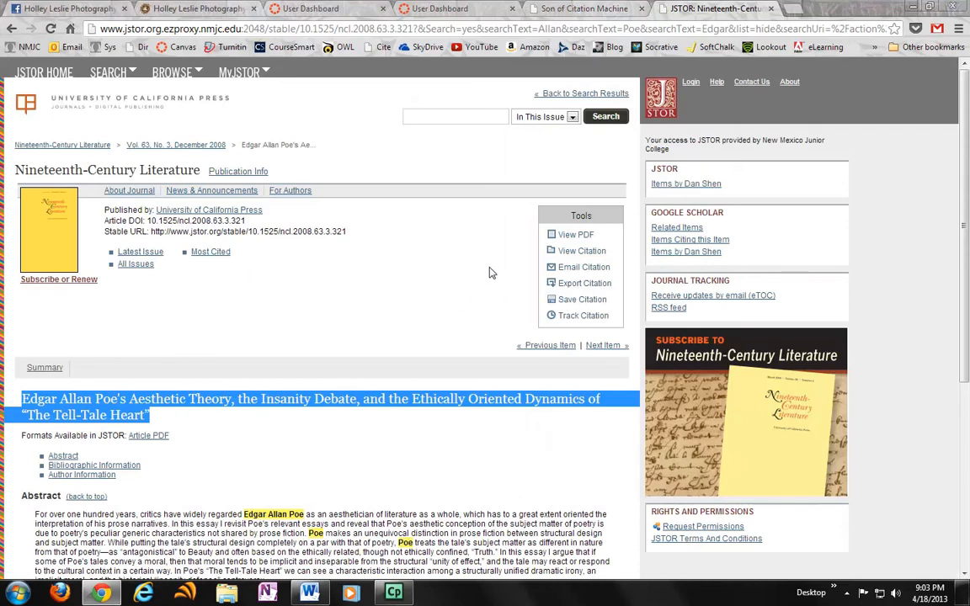
{"action": "left_click", "coordinate": [570, 252]}
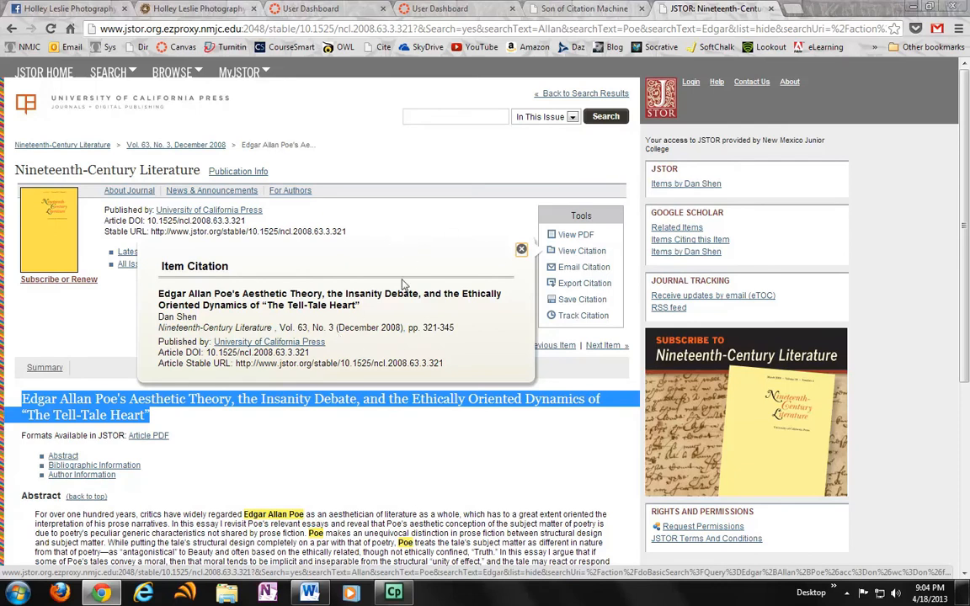
Step: Return to the Citation Machine form and select Web as the source's medium
{"action": "key", "text": "ctrl+shift+Tab"}
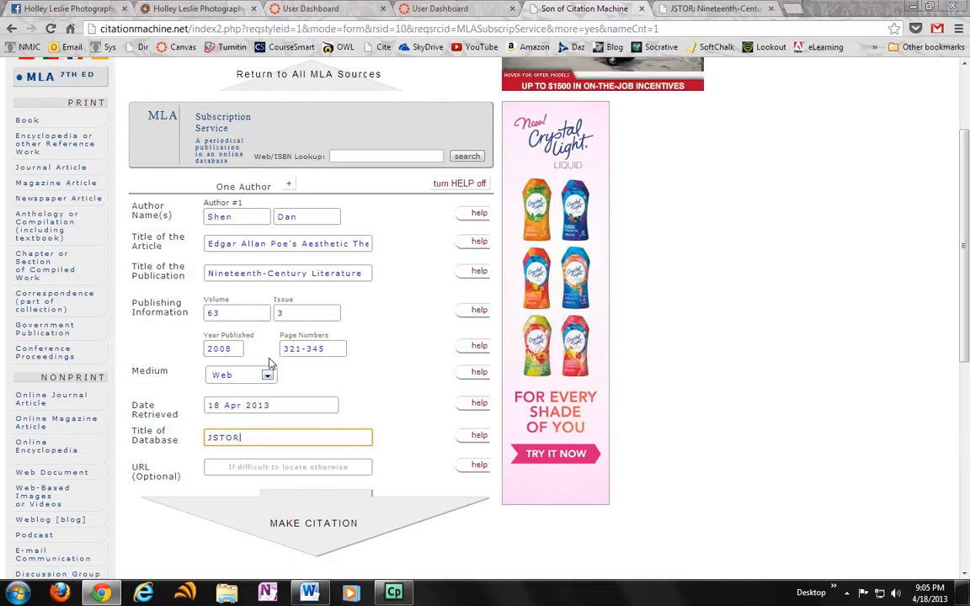
{"action": "left_click", "coordinate": [243, 375]}
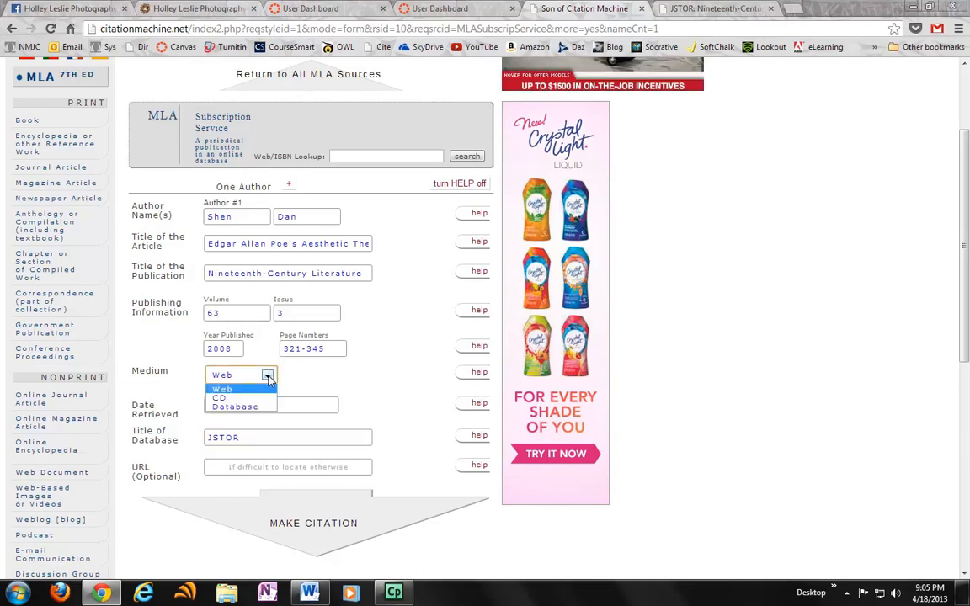
{"action": "left_click", "coordinate": [237, 390]}
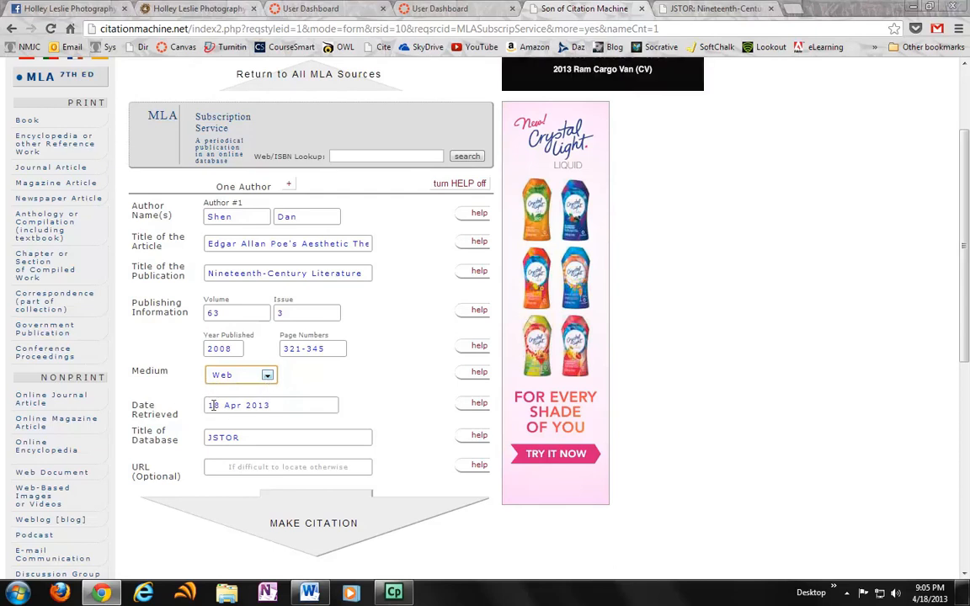
Step: Review the form's date retrieved, optional URL and database title fields
{"action": "left_click_drag", "start_coordinate": [207, 405], "coordinate": [268, 405]}
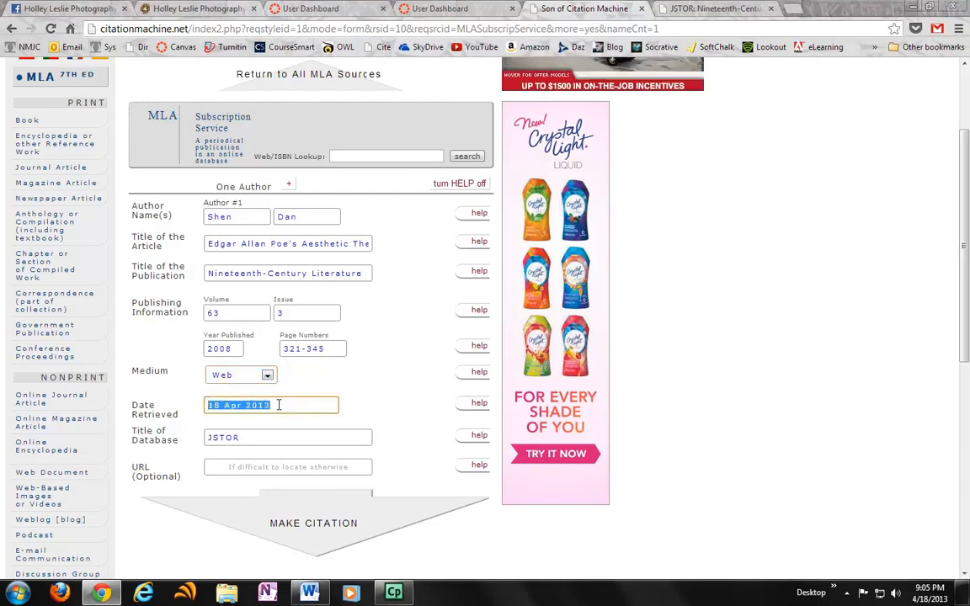
{"action": "left_click", "coordinate": [292, 406]}
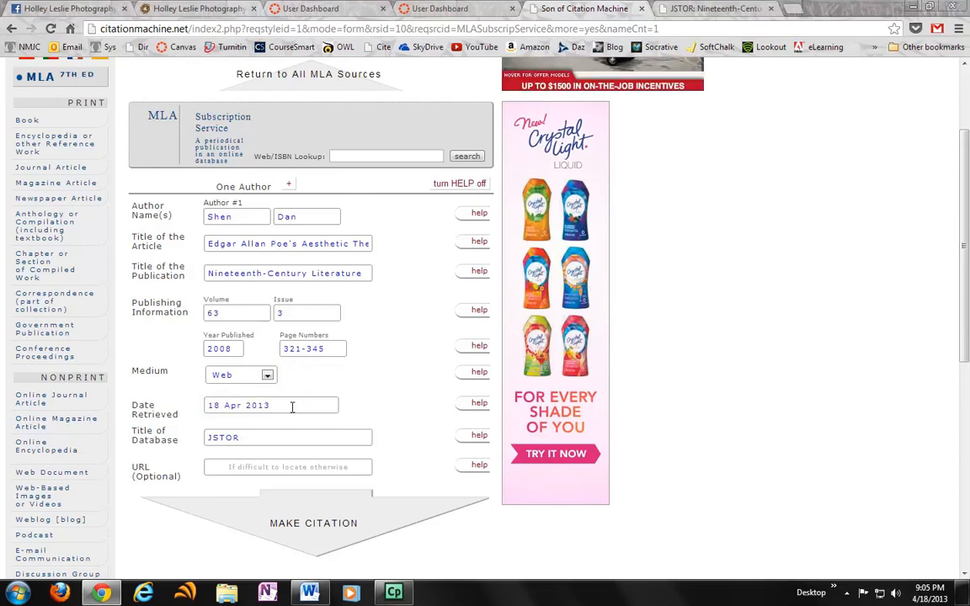
{"action": "triple_click", "coordinate": [292, 407]}
{"action": "left_click", "coordinate": [281, 403]}
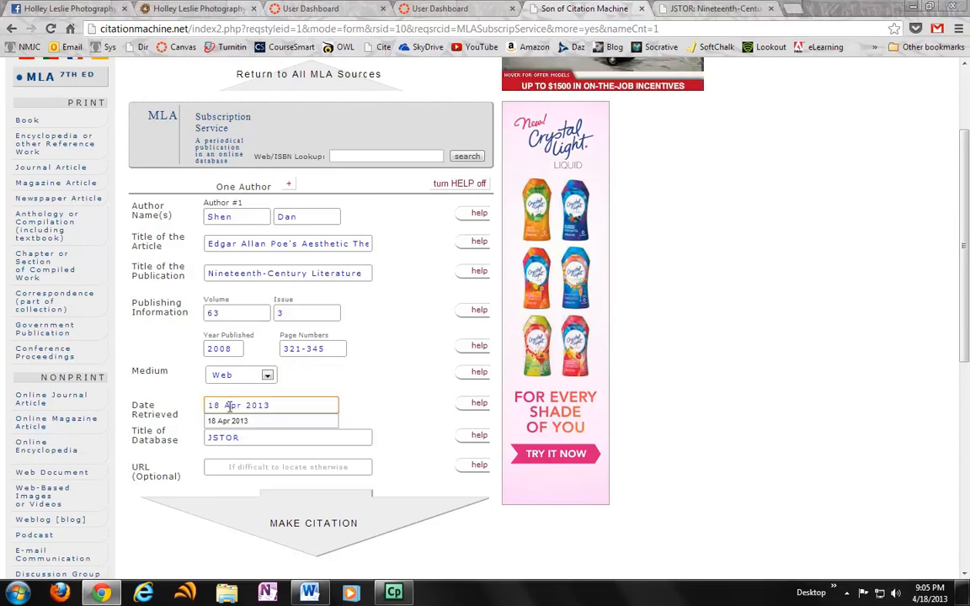
{"action": "left_click", "coordinate": [342, 386]}
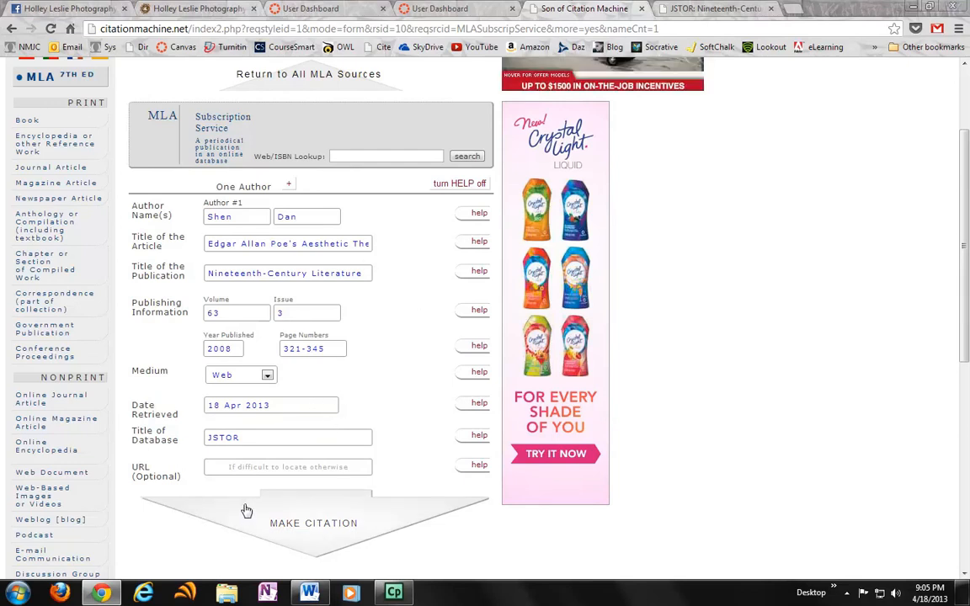
{"action": "left_click_drag", "start_coordinate": [134, 467], "coordinate": [185, 485]}
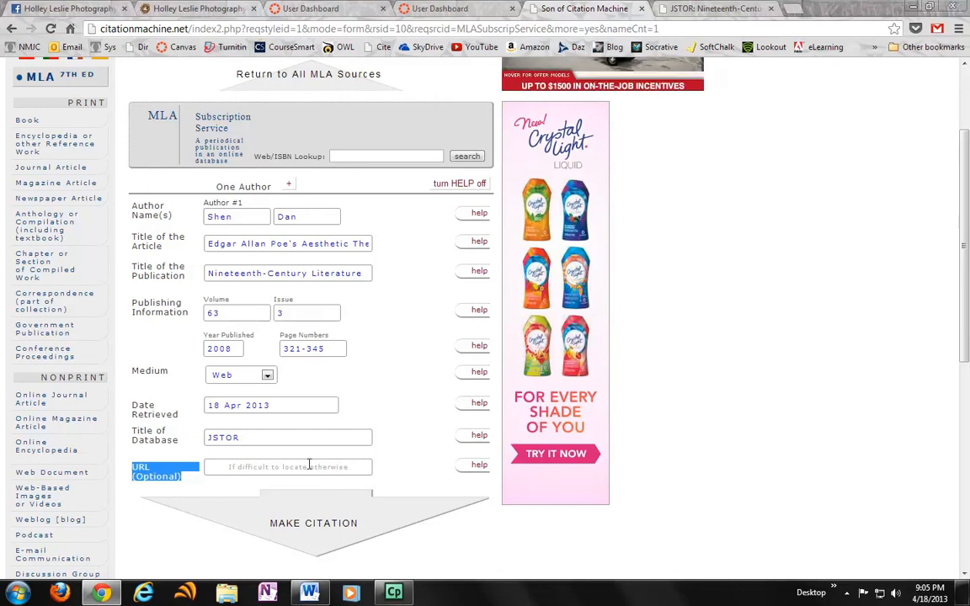
{"action": "left_click", "coordinate": [272, 437]}
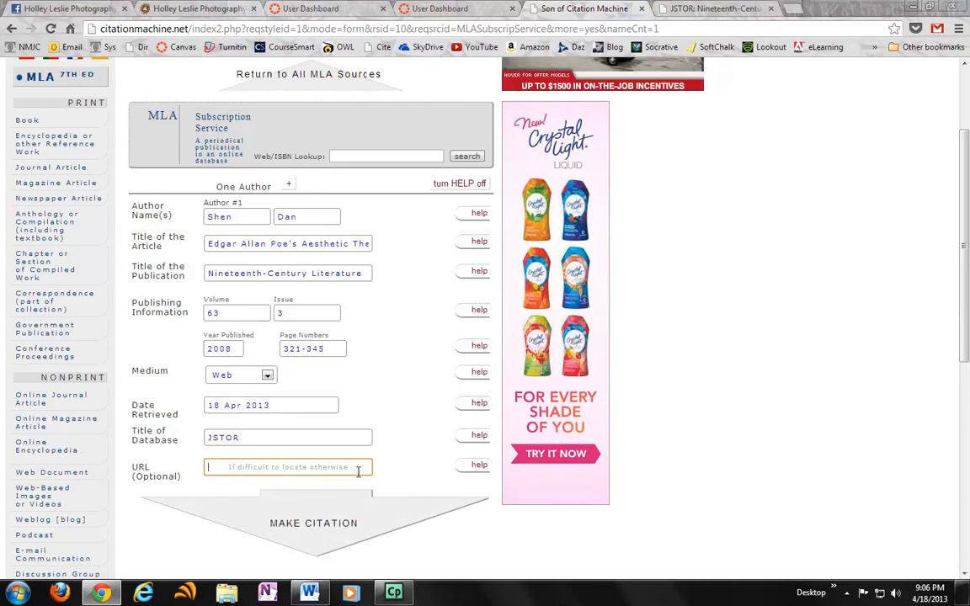
Step: Generate the MLA citation from the completed form and copy the bibliographic entry
{"action": "left_click", "coordinate": [305, 515]}
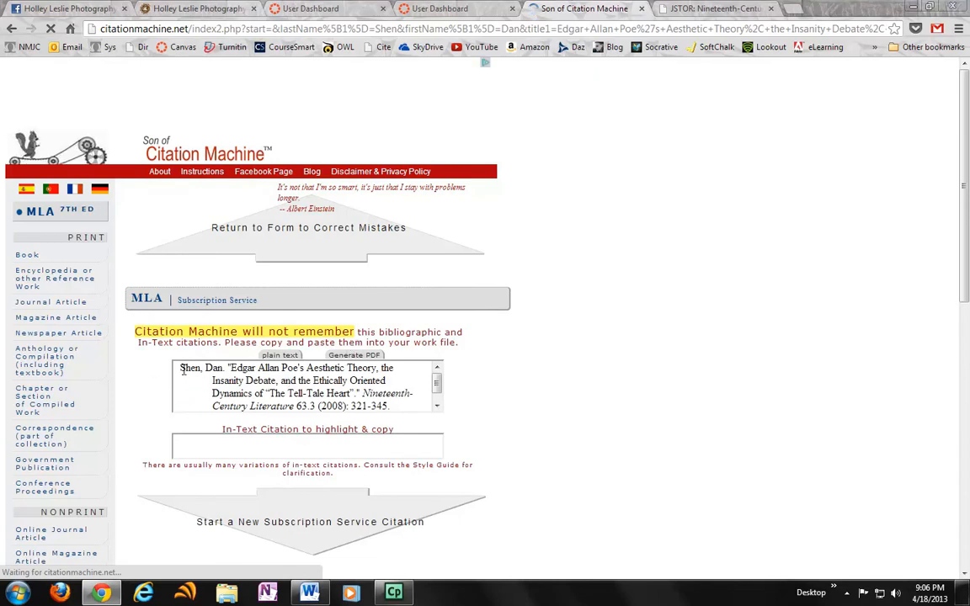
{"action": "left_click_drag", "start_coordinate": [179, 368], "coordinate": [410, 410]}
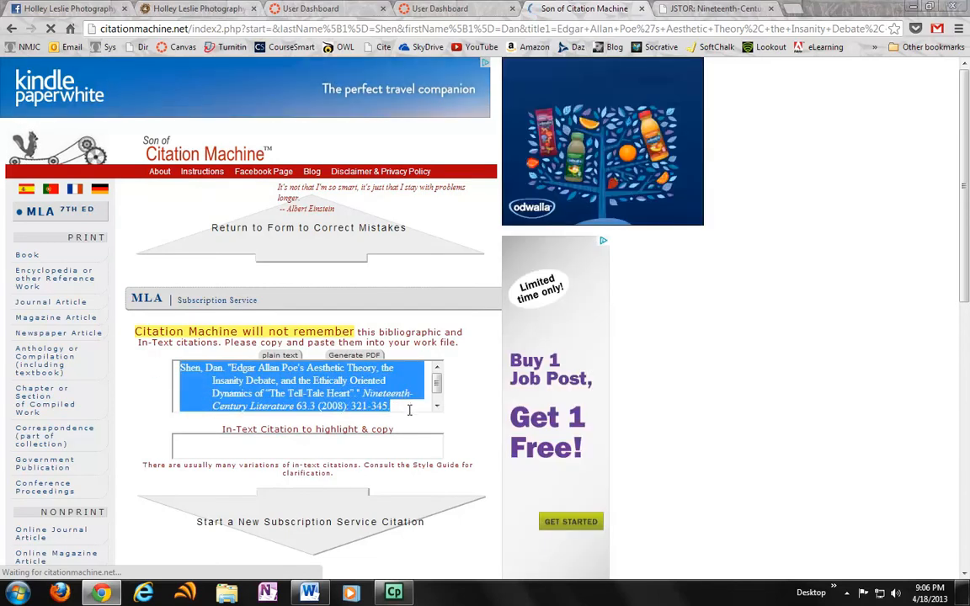
{"action": "right_click", "coordinate": [353, 388]}
{"action": "left_click", "coordinate": [378, 400]}
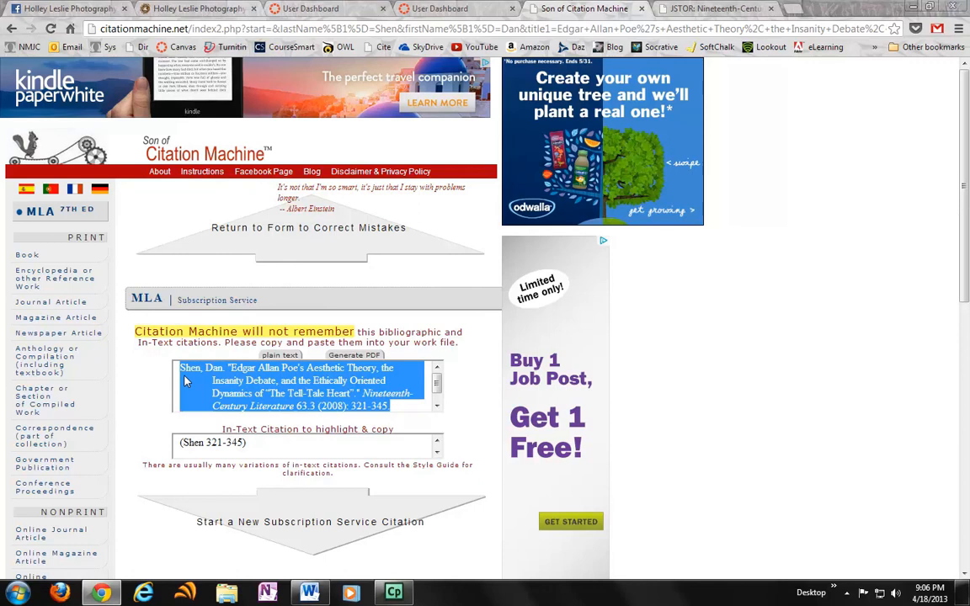
{"action": "left_click", "coordinate": [208, 368]}
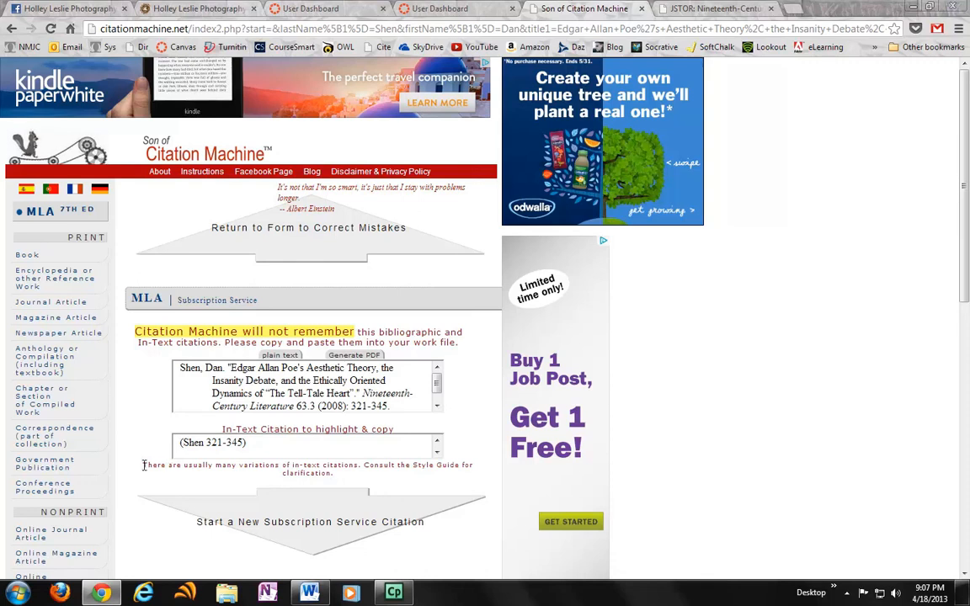
Step: Examine the note on in-text citation variations and the page range in the generated in-text citation
{"action": "triple_click", "coordinate": [144, 465]}
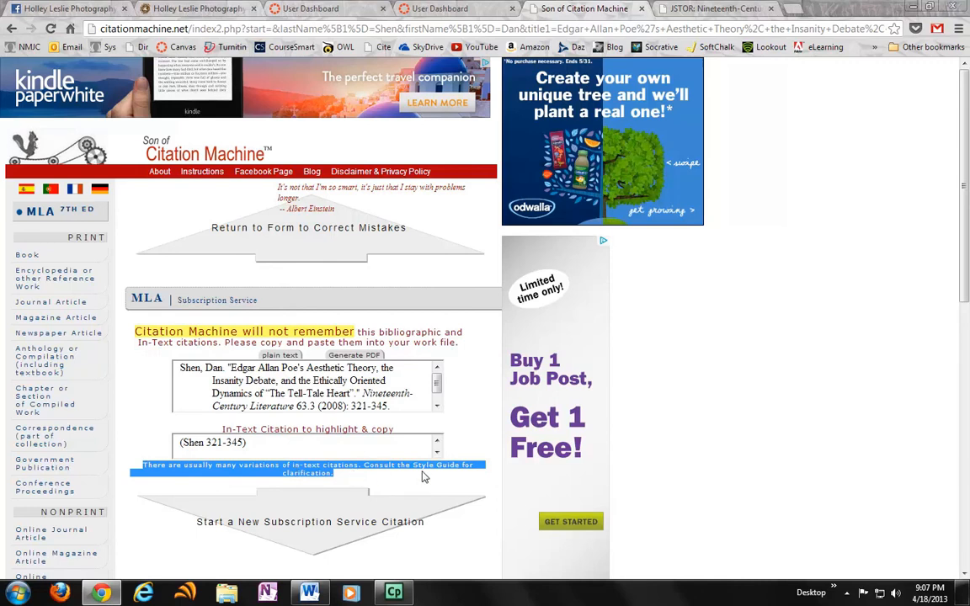
{"action": "left_click", "coordinate": [247, 442]}
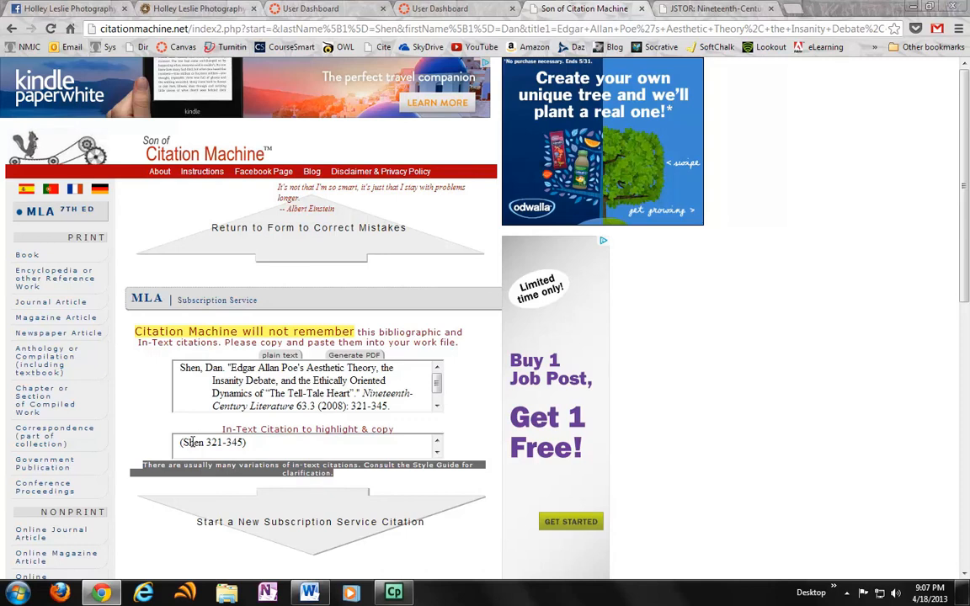
{"action": "left_click_drag", "start_coordinate": [207, 442], "coordinate": [243, 447]}
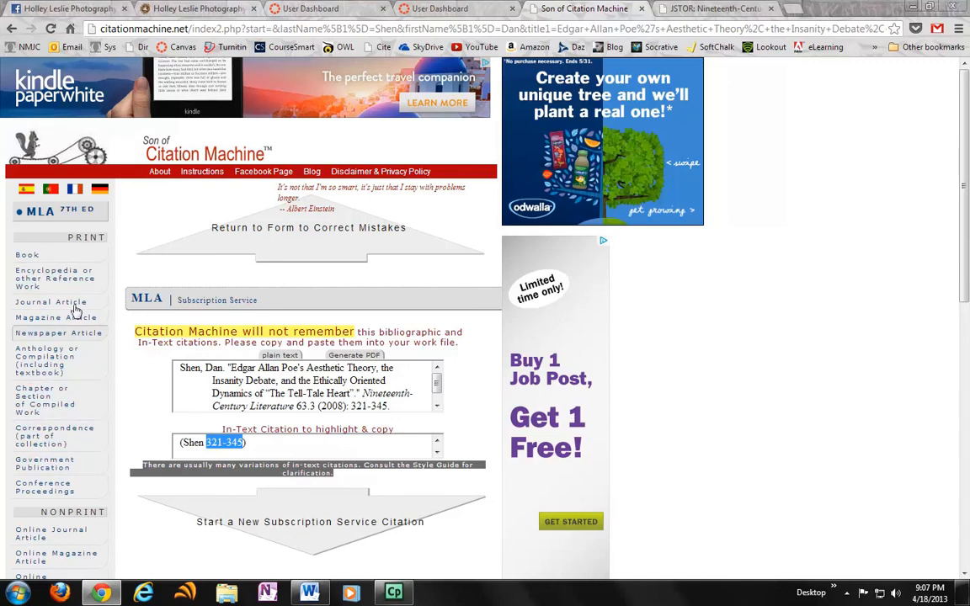
Step: Return to the MLA 7th edition source types
{"action": "left_click", "coordinate": [81, 214]}
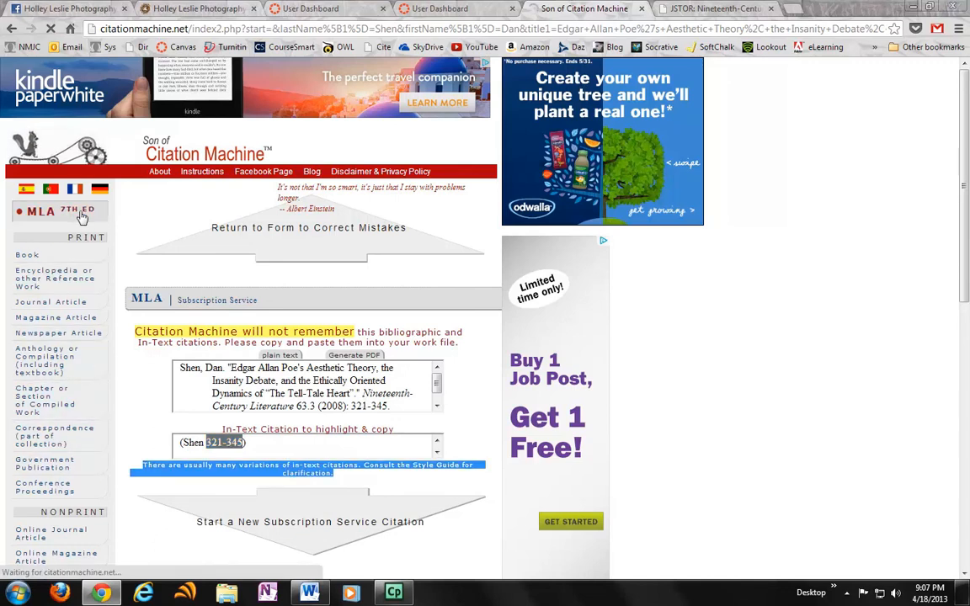